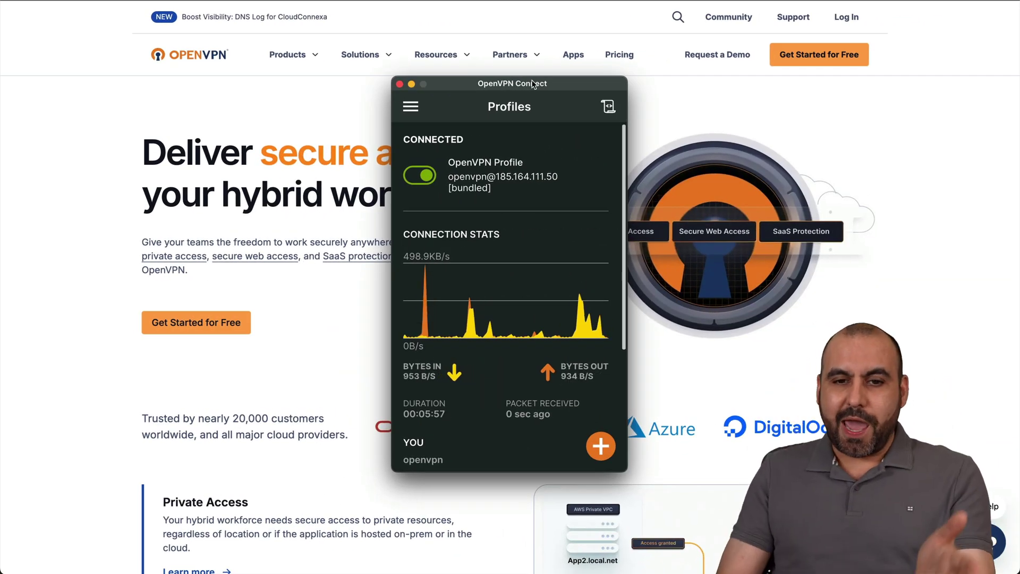
Reposition the connected OpenVPN Connect window, moving it down-left and then back up
left_click_drag(533, 84, 522, 114)
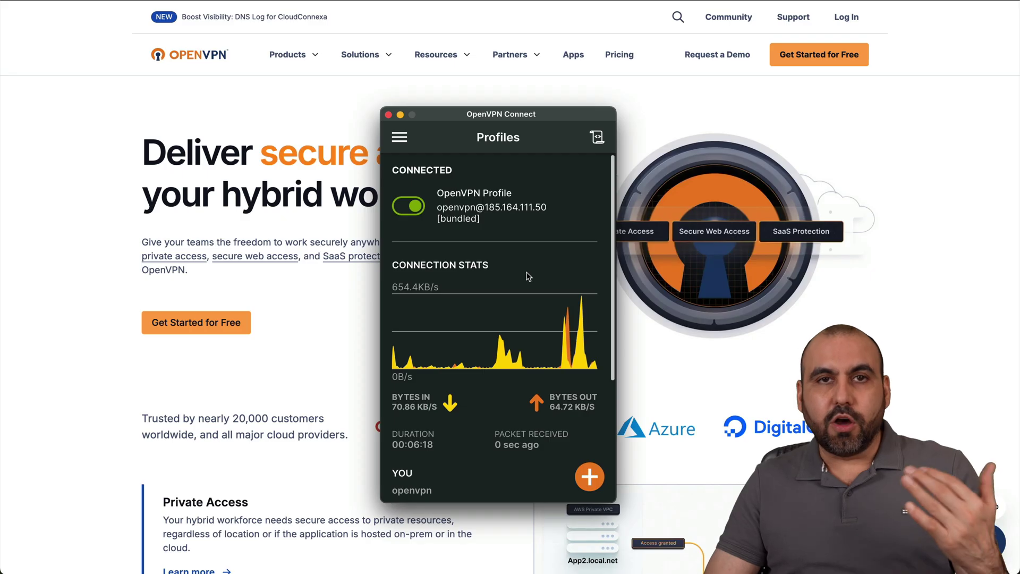
left_click_drag(526, 118, 531, 79)
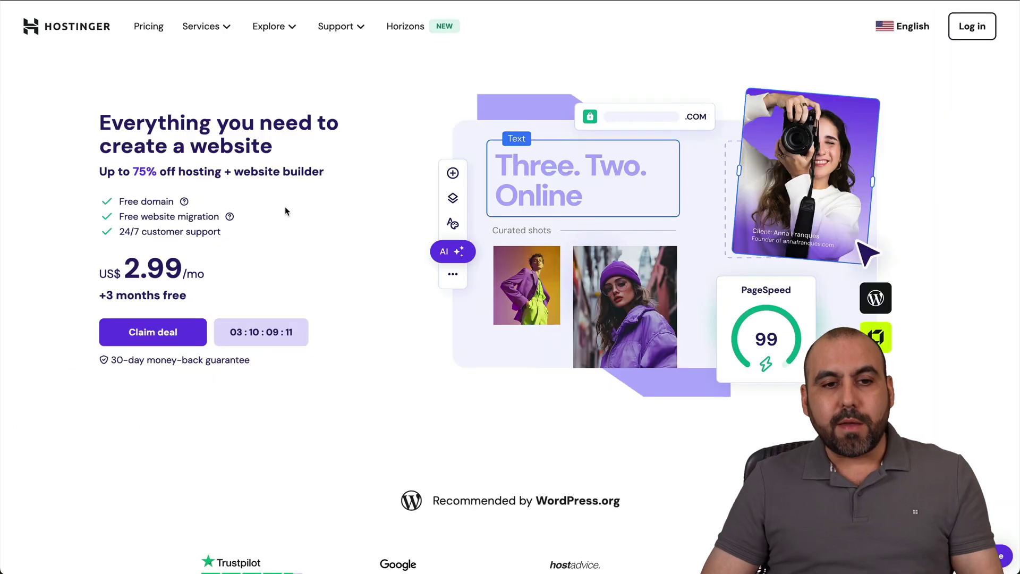
Go to Hostinger's VPS hosting page from Services and scroll down to the KVM plan cards
left_click(212, 25)
left_click(451, 201)
scroll(510, 377, "down", 4)
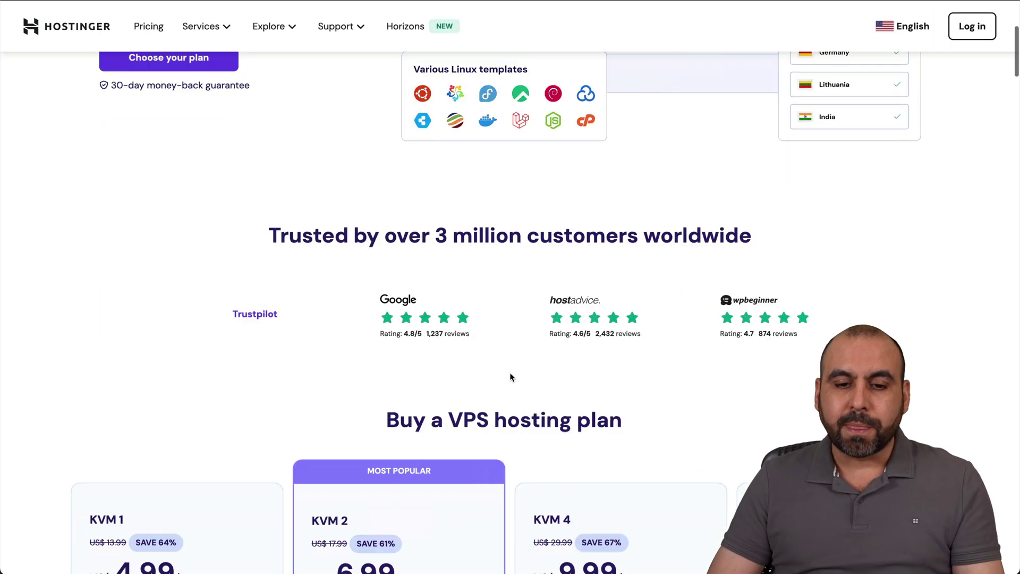
scroll(511, 378, "down", 7)
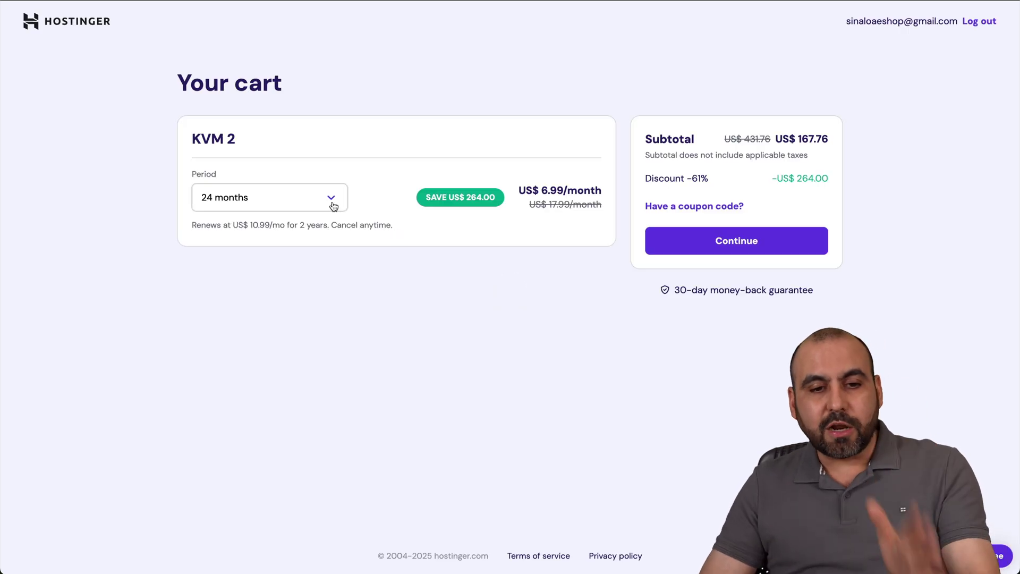
Keep the 24-month period and apply coupon SAASMASTER, dropping the subtotal to US$ 150.98
left_click(332, 205)
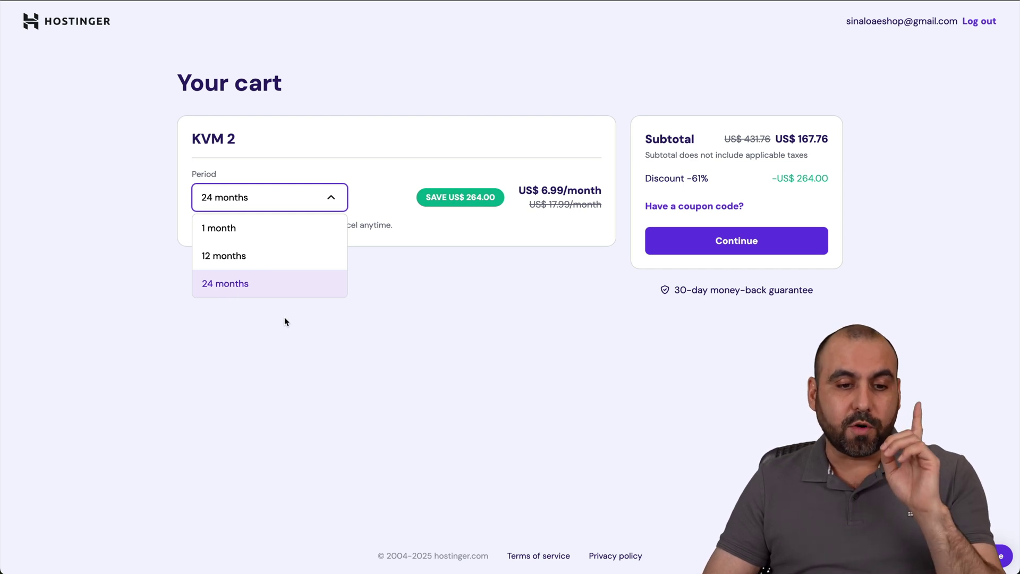
left_click(298, 343)
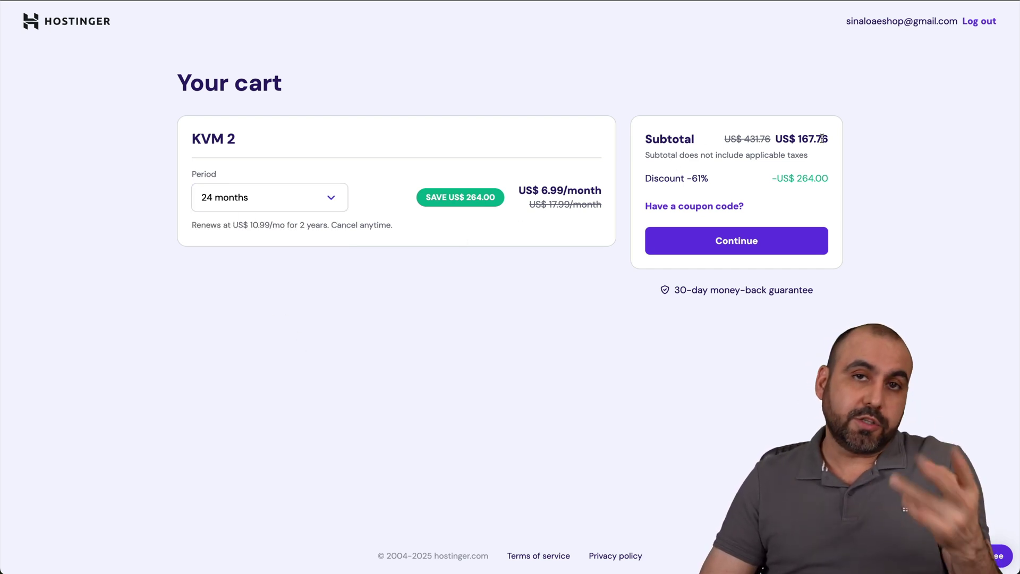
left_click(709, 208)
left_click(695, 258)
type("SAASMASTE")
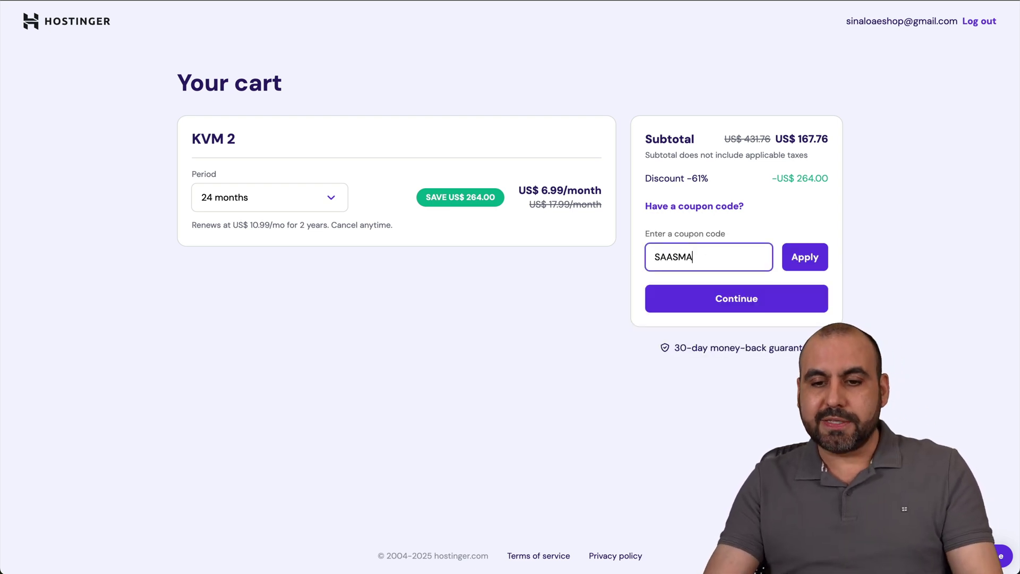
type("R")
left_click(815, 251)
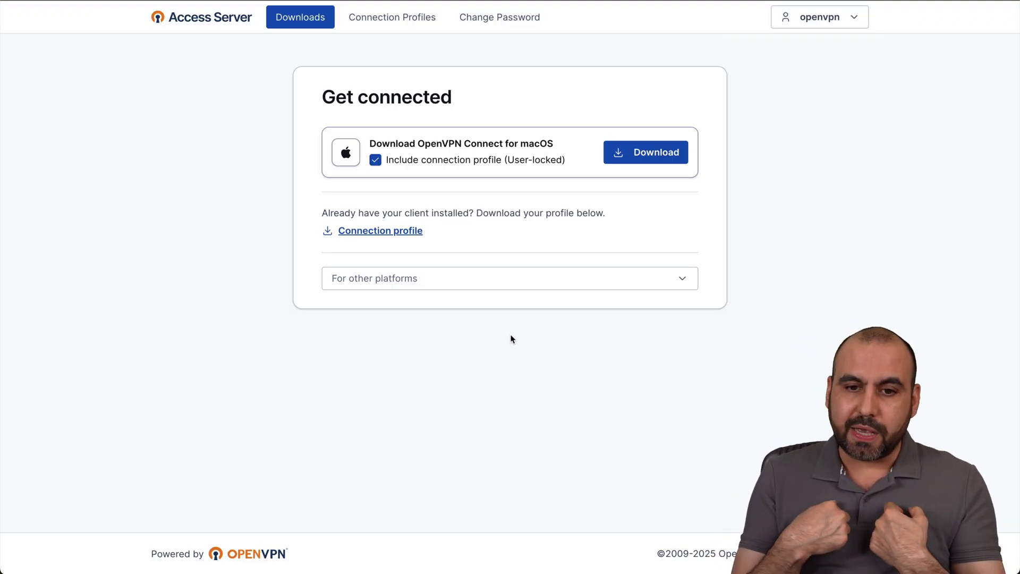
Expand the For other platforms dropdown on the Access Server Get connected page
left_click(504, 287)
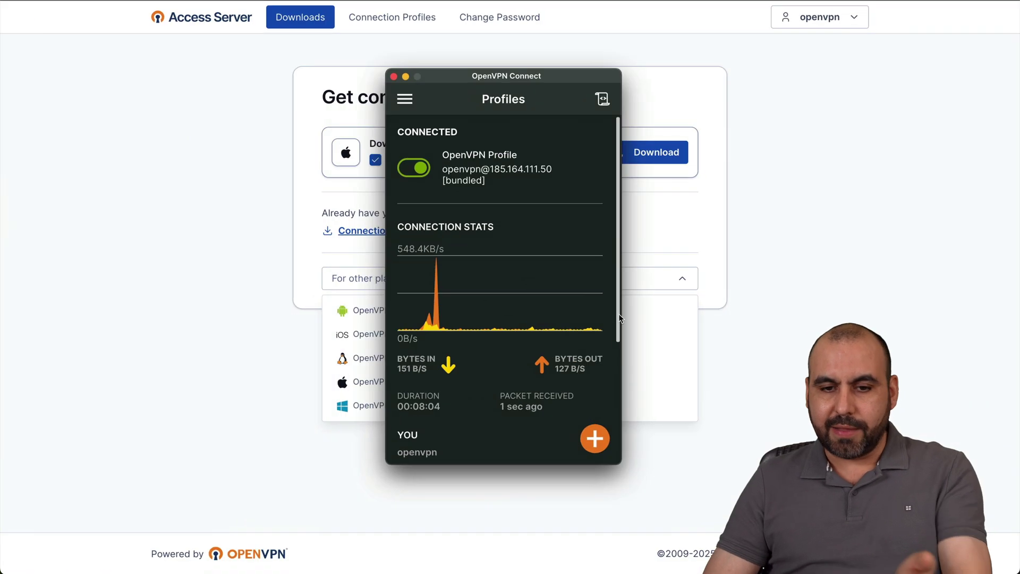
Disconnect the OpenVPN Profile, glance at the import screen, and close OpenVPN Connect
left_click(421, 170)
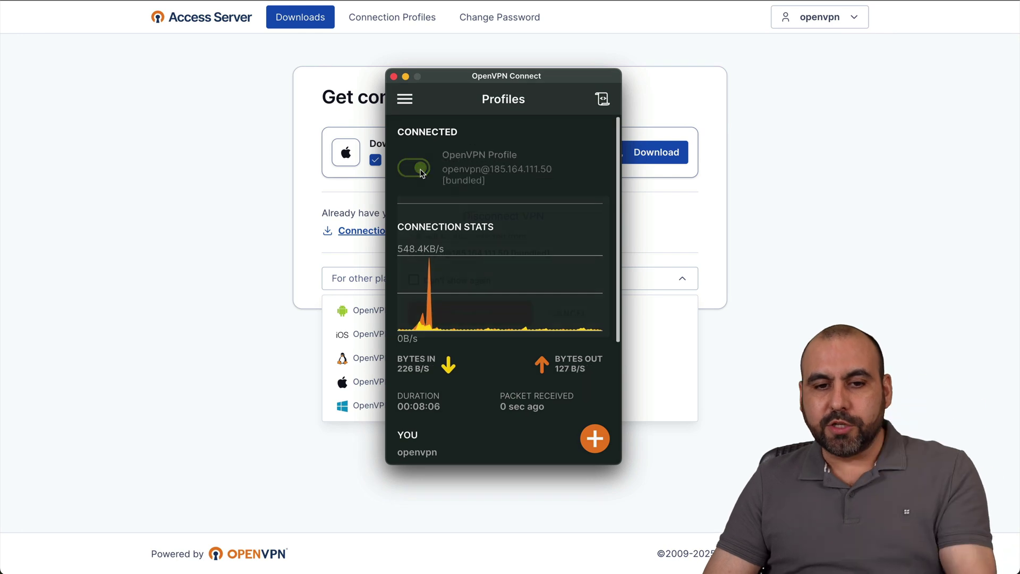
left_click(500, 318)
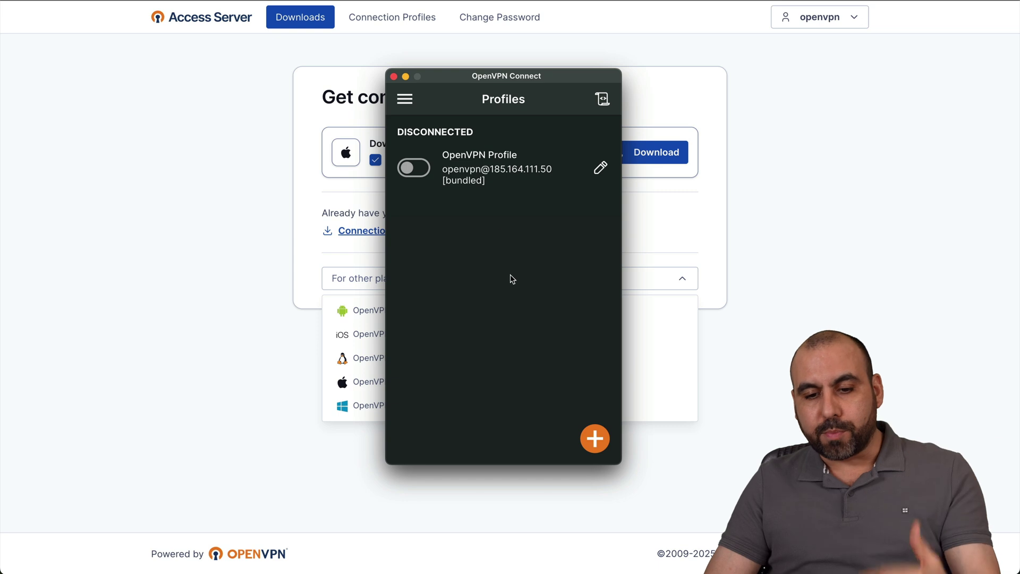
left_click(604, 443)
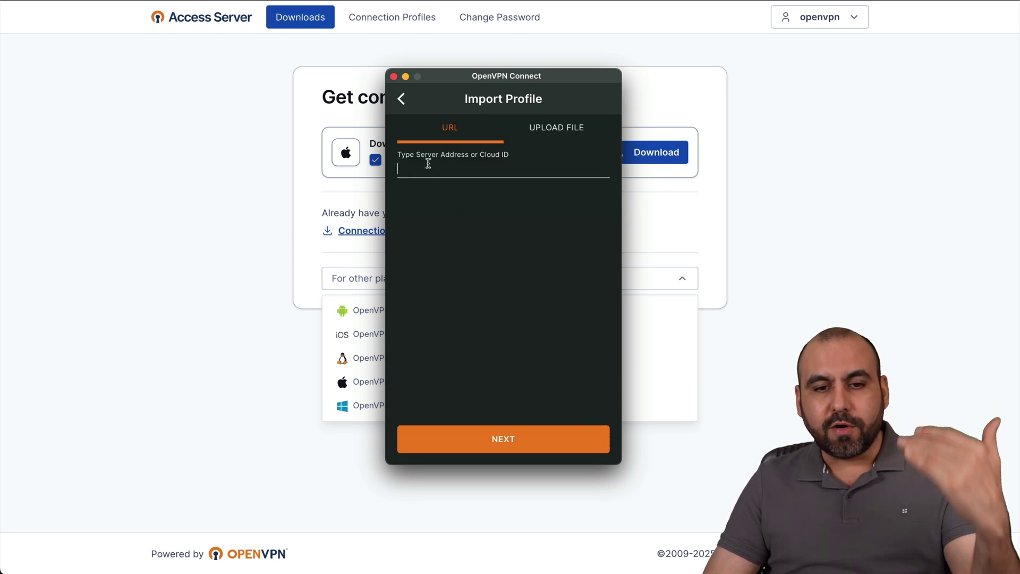
left_click(402, 98)
left_click(394, 76)
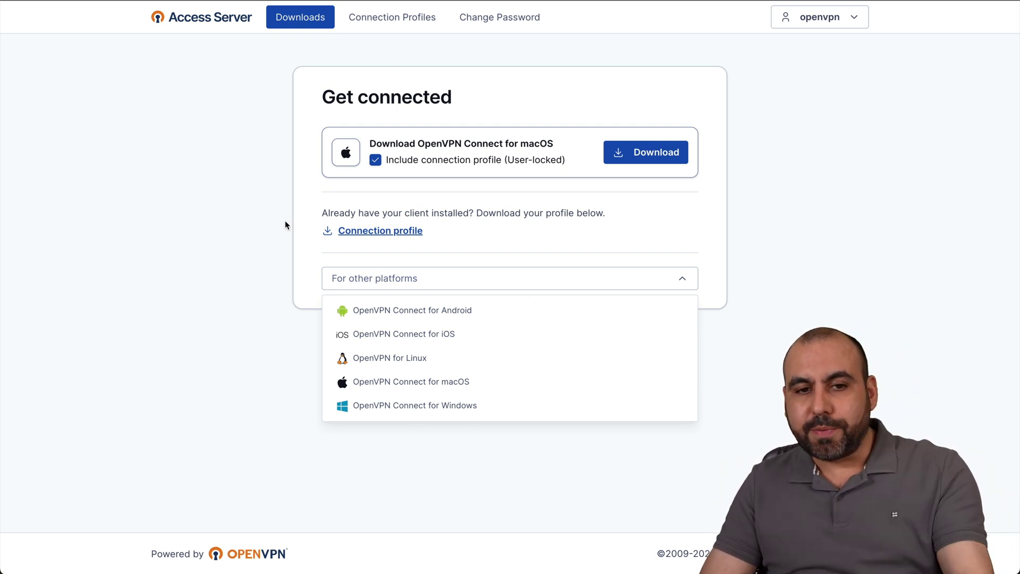
Visit Connection Profiles and Change Password, then enter the Admin Portal from the openvpn user menu
left_click(396, 19)
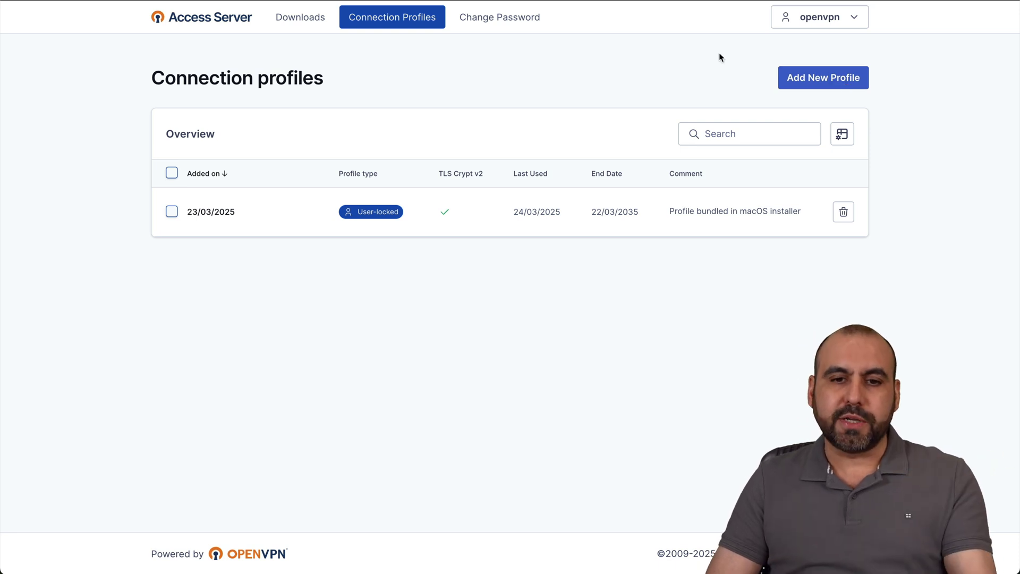
left_click(514, 22)
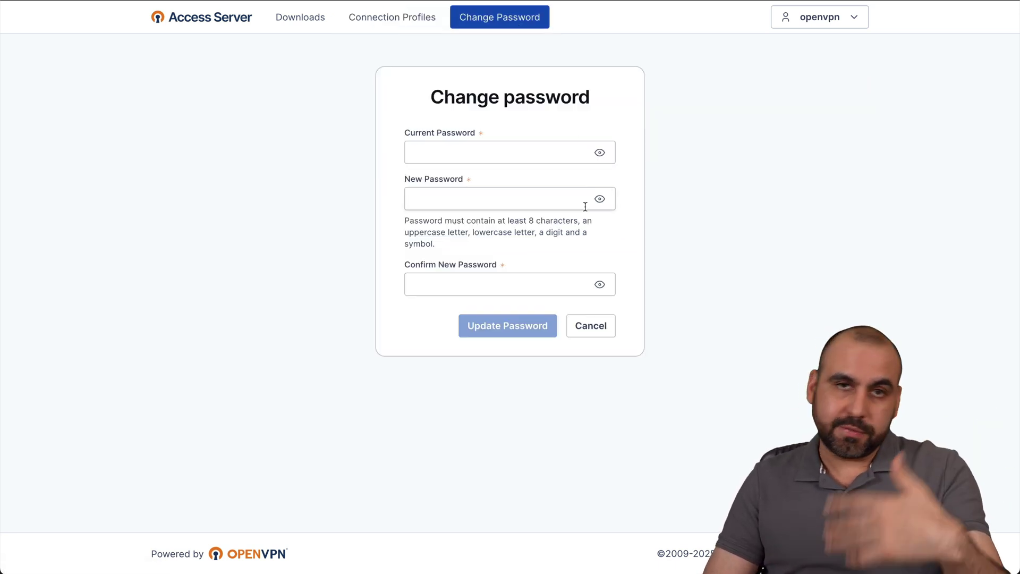
left_click(833, 20)
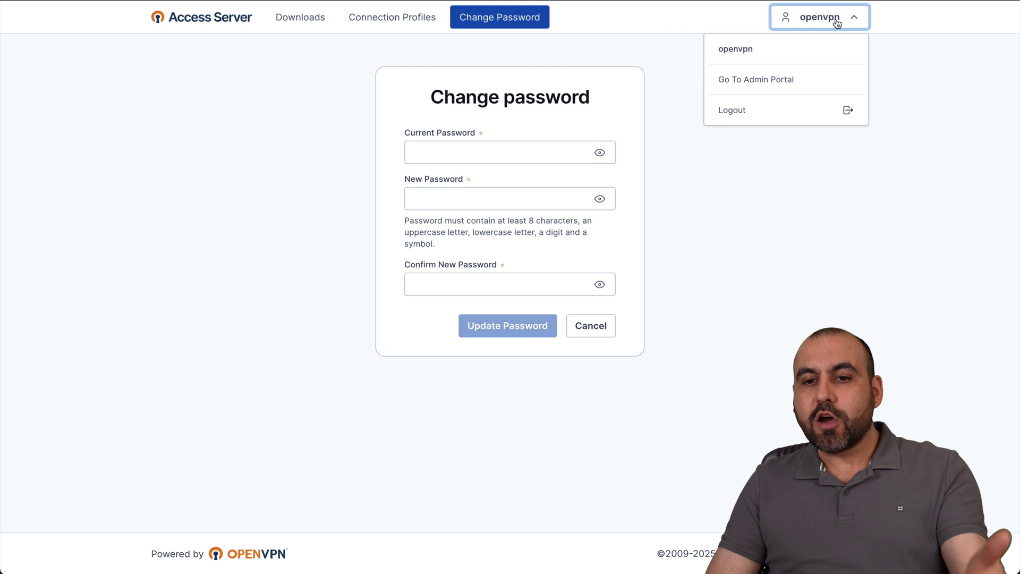
left_click(780, 80)
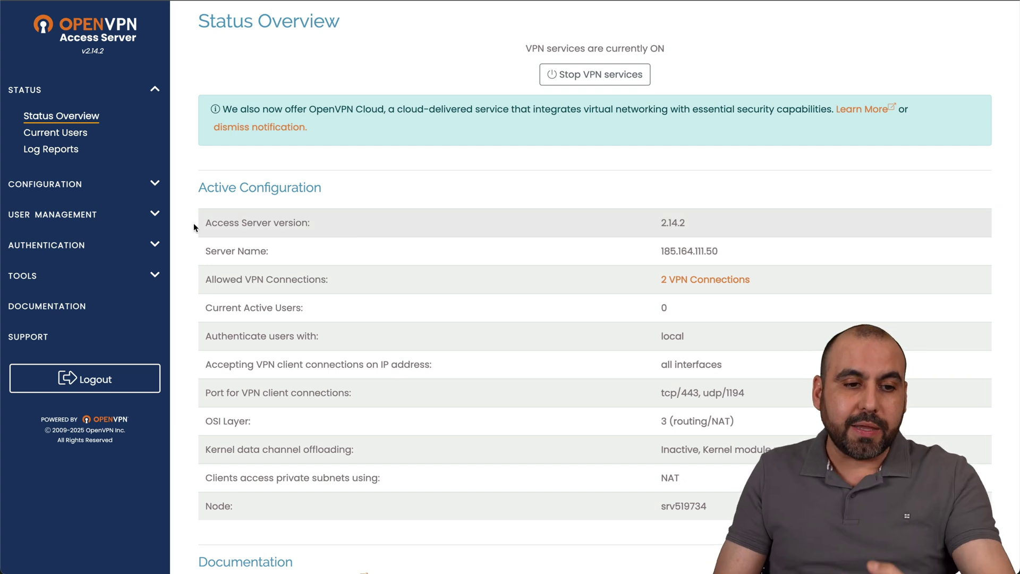
On User Permissions, enter 'skjhdfkjashfhasdf' as a new username without saving it
left_click(146, 214)
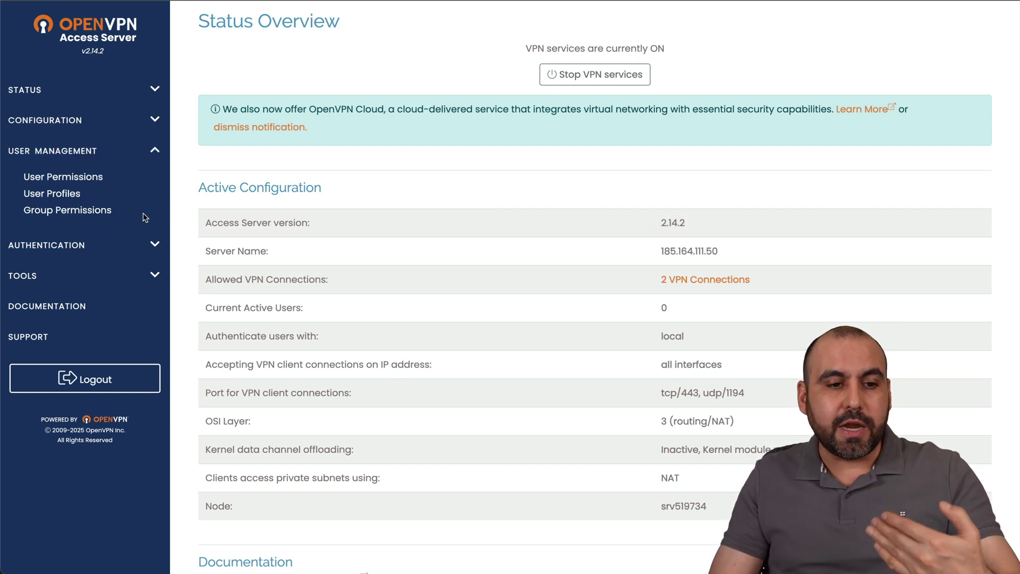
left_click(80, 177)
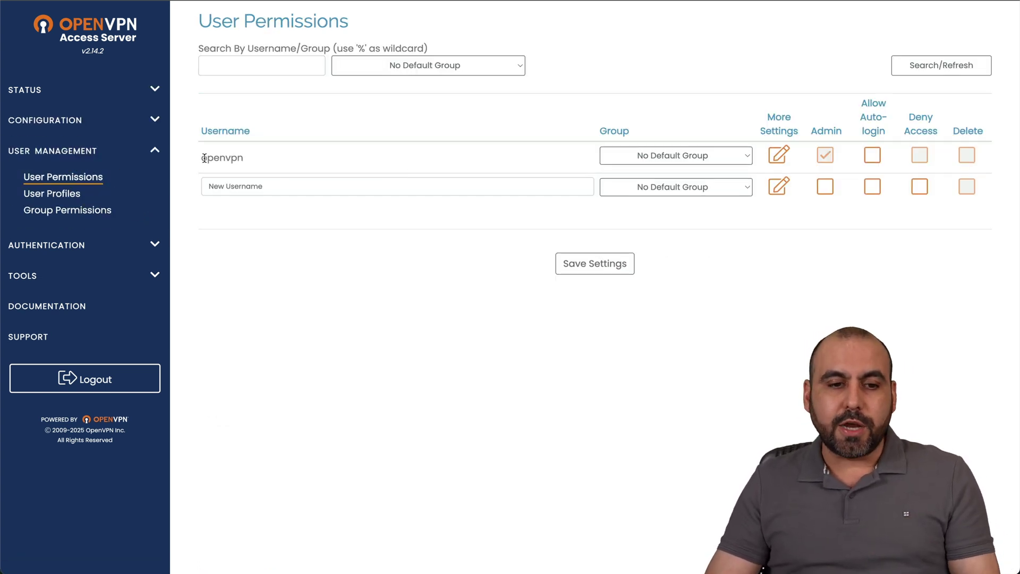
double_click(221, 158)
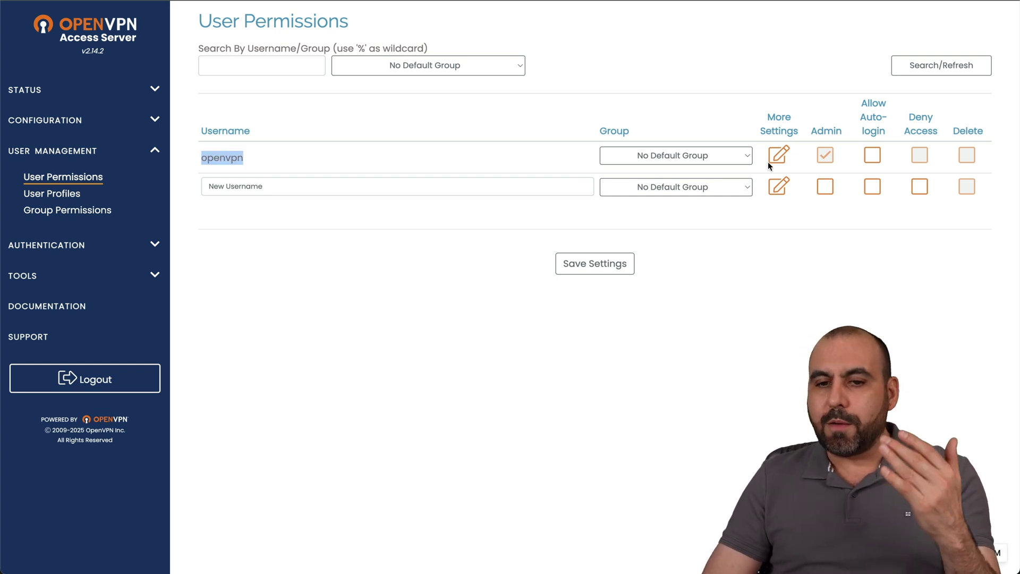
left_click(401, 207)
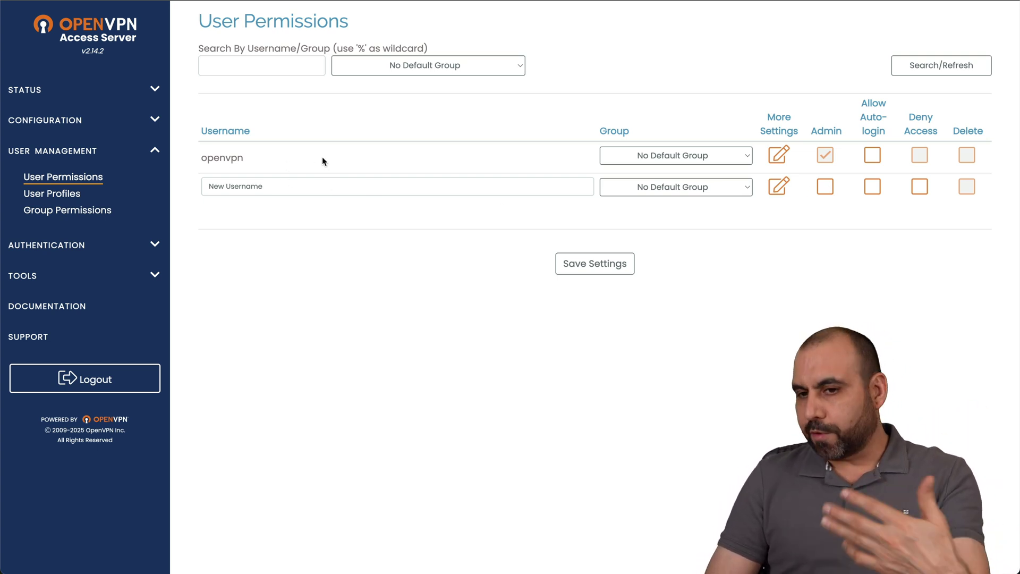
left_click(510, 185)
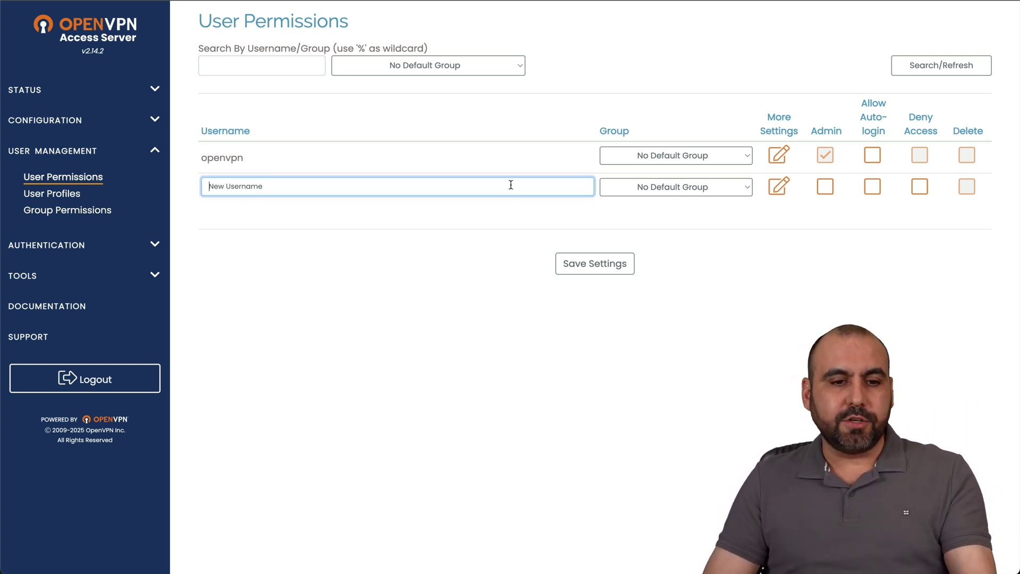
type("skjhdfkjashfhasdf")
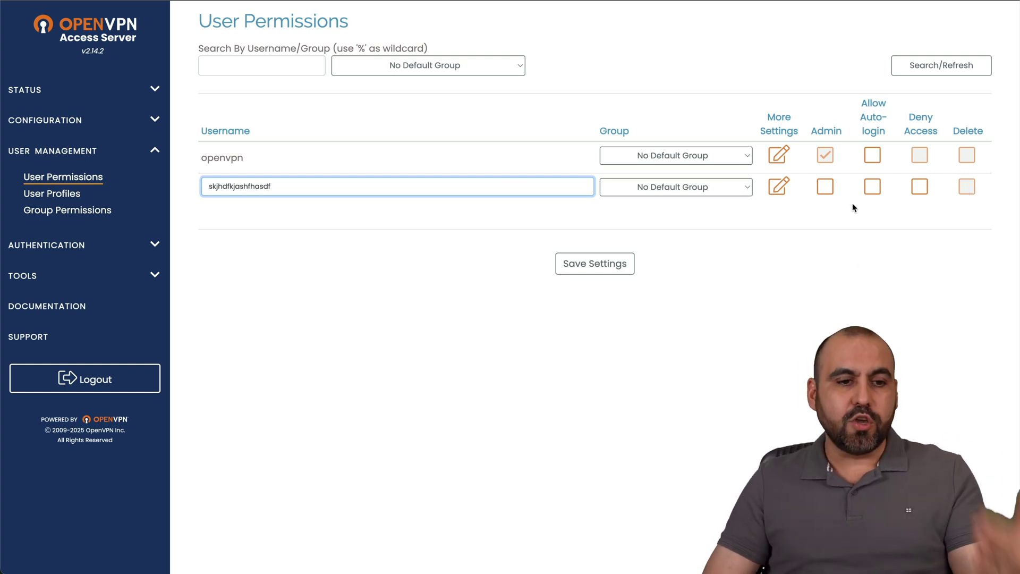
left_click(145, 88)
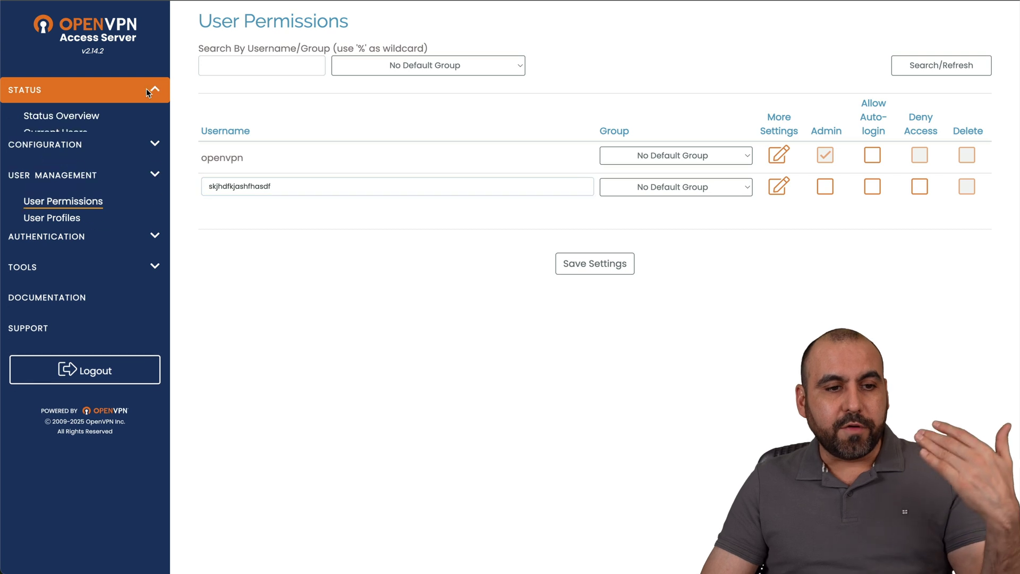
Look through the Status Overview, Current Users and Log Reports pages
left_click(59, 115)
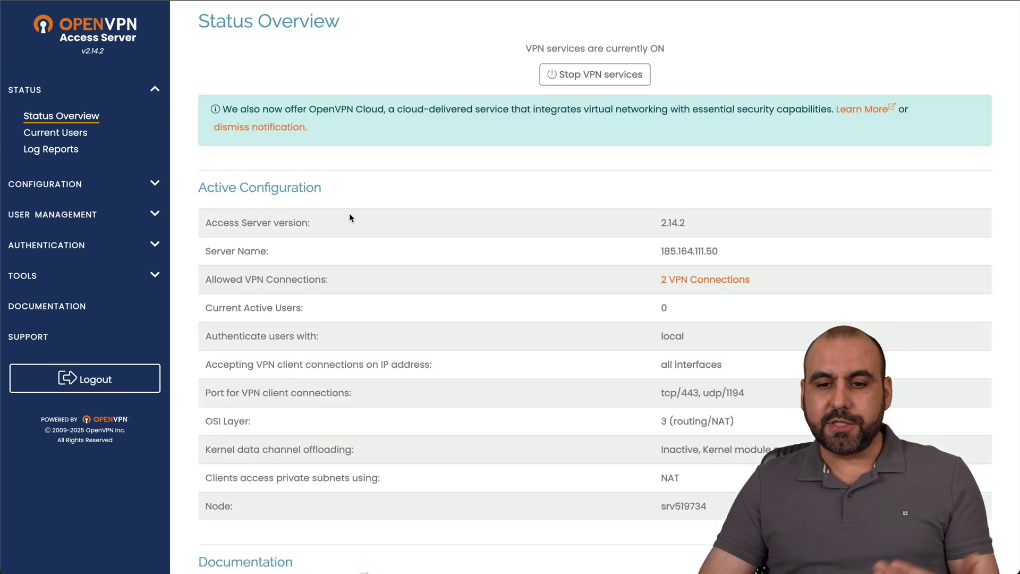
scroll(350, 217, "down", 2)
scroll(442, 292, "up", 2)
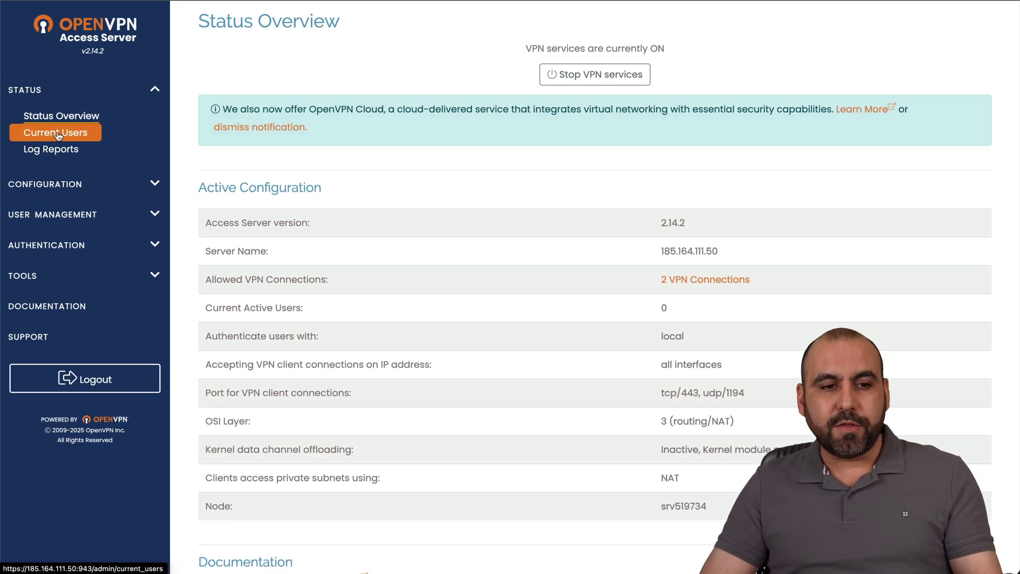
left_click(58, 136)
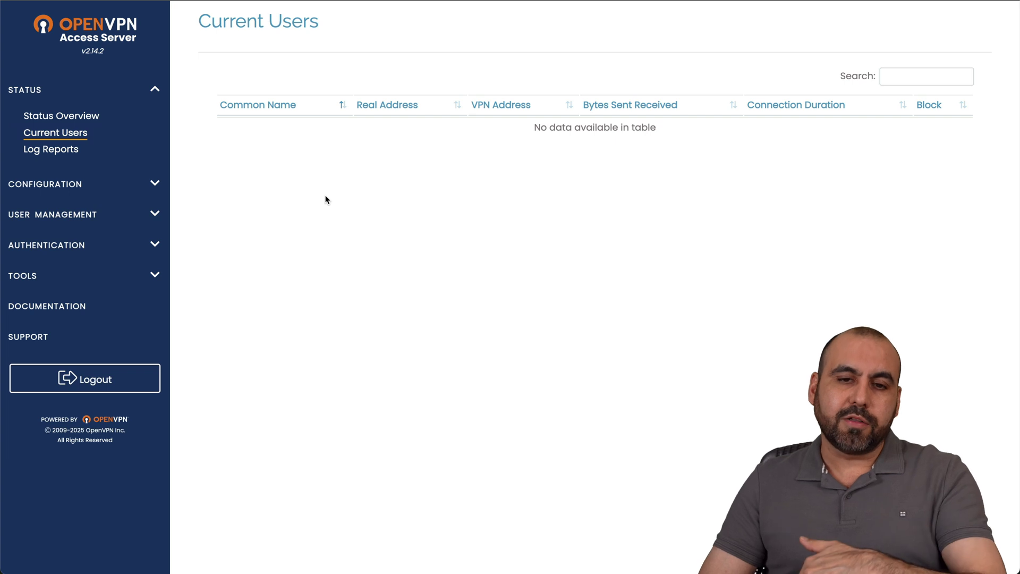
left_click(50, 150)
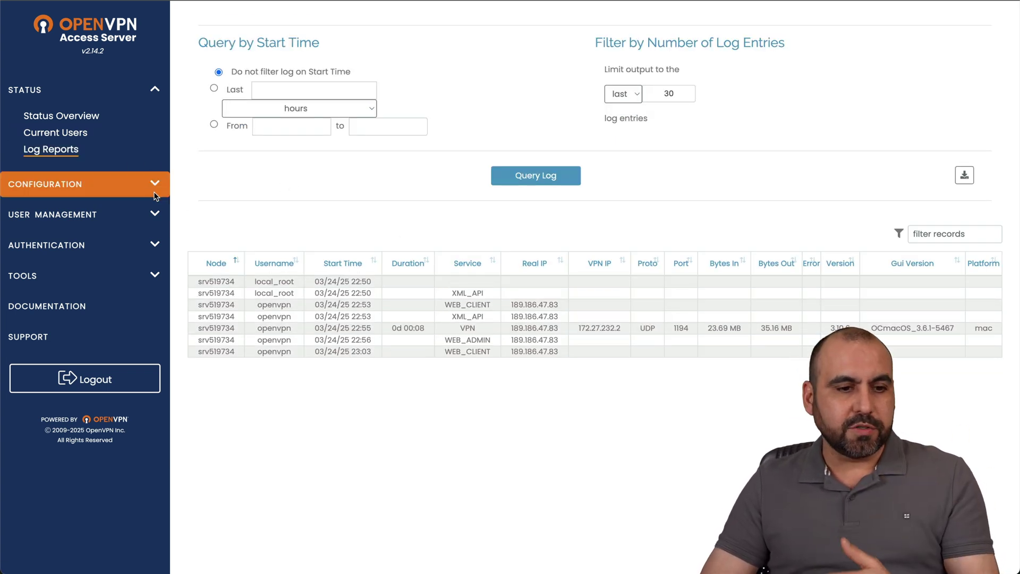
Visit the Configuration pages: Clustering, TLS, VPN Settings, Web Server, Client Web Server and Failover
left_click(113, 185)
left_click(57, 165)
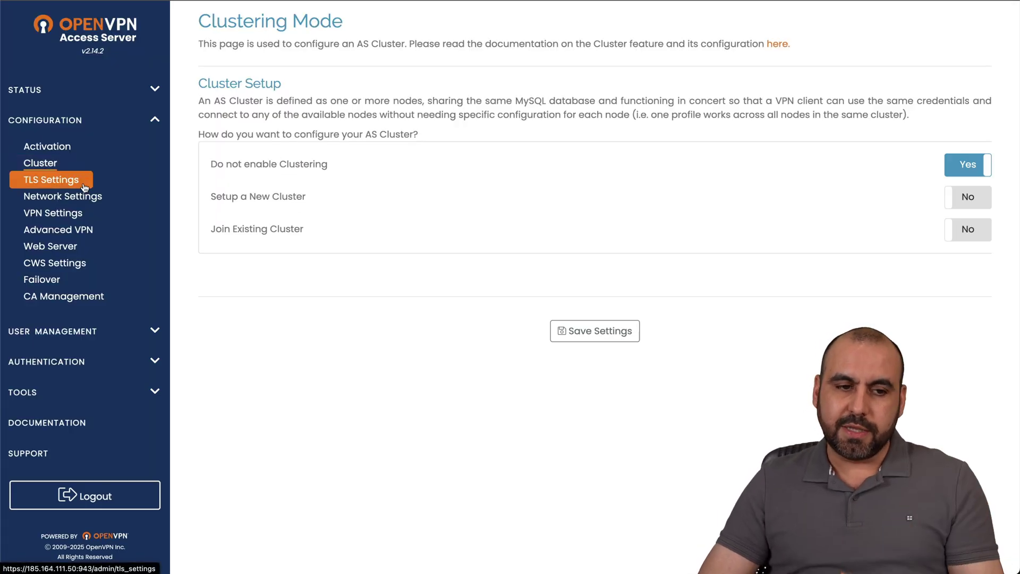
left_click(84, 186)
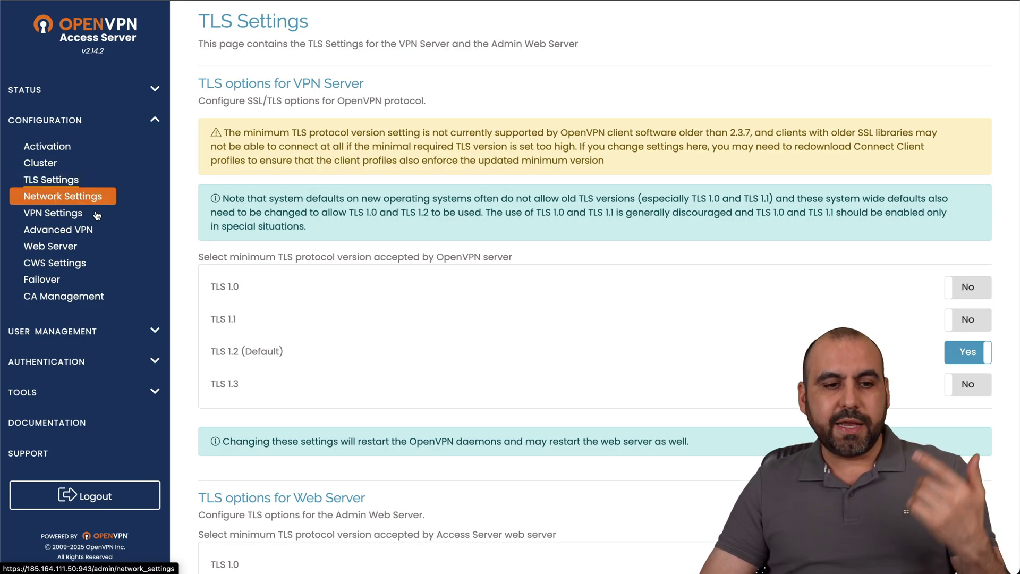
left_click(74, 214)
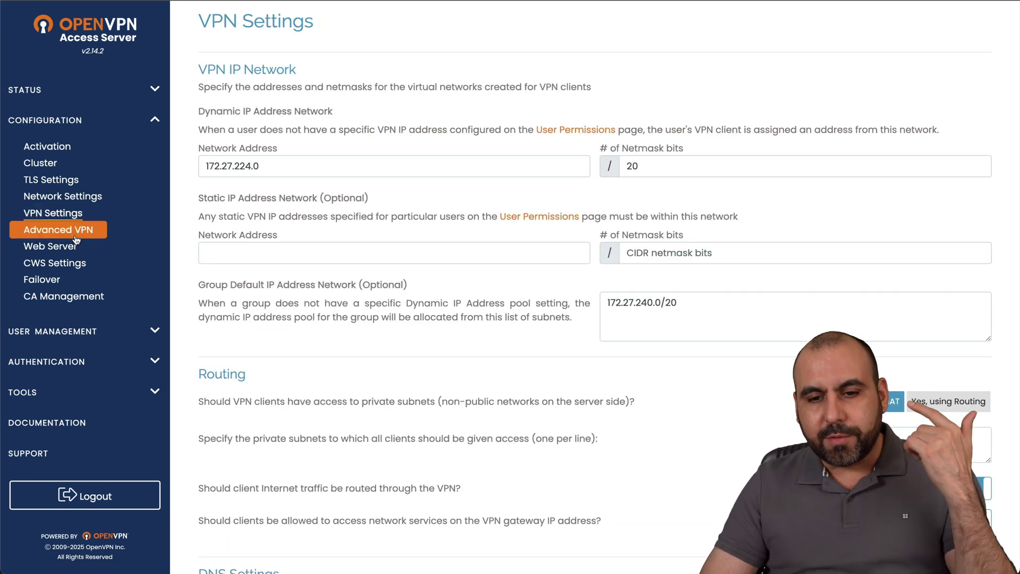
left_click(77, 246)
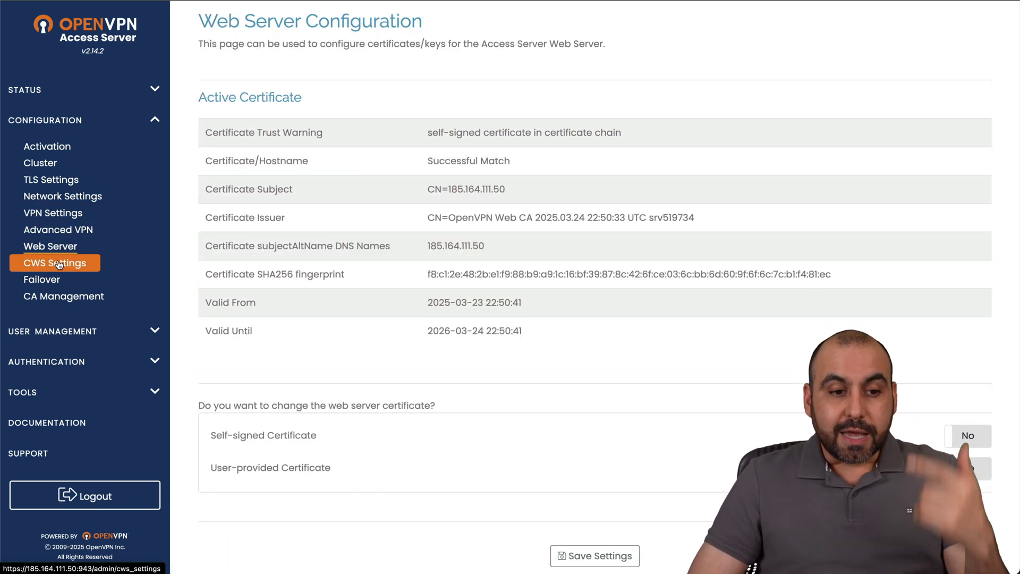
left_click(59, 264)
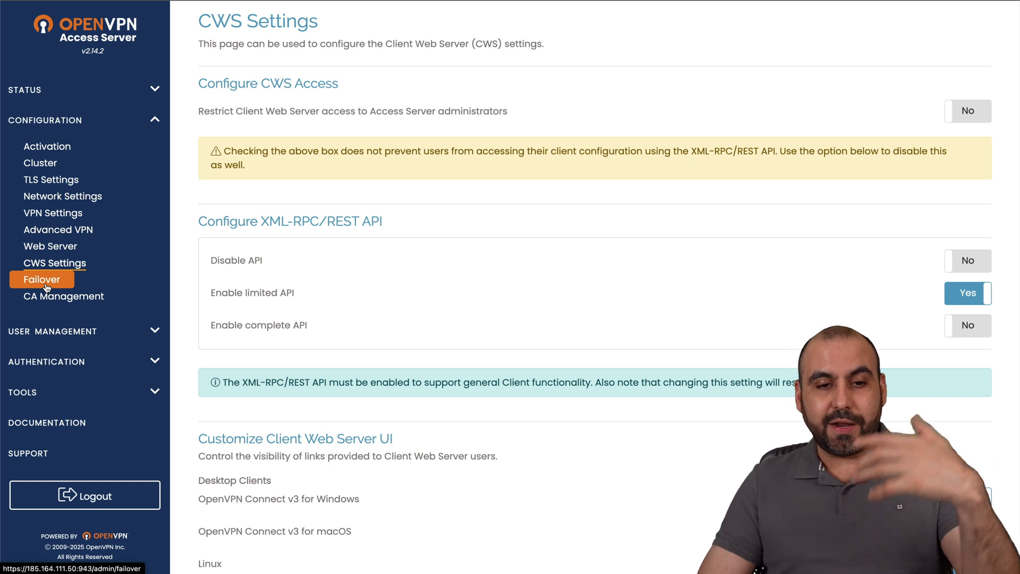
left_click(46, 286)
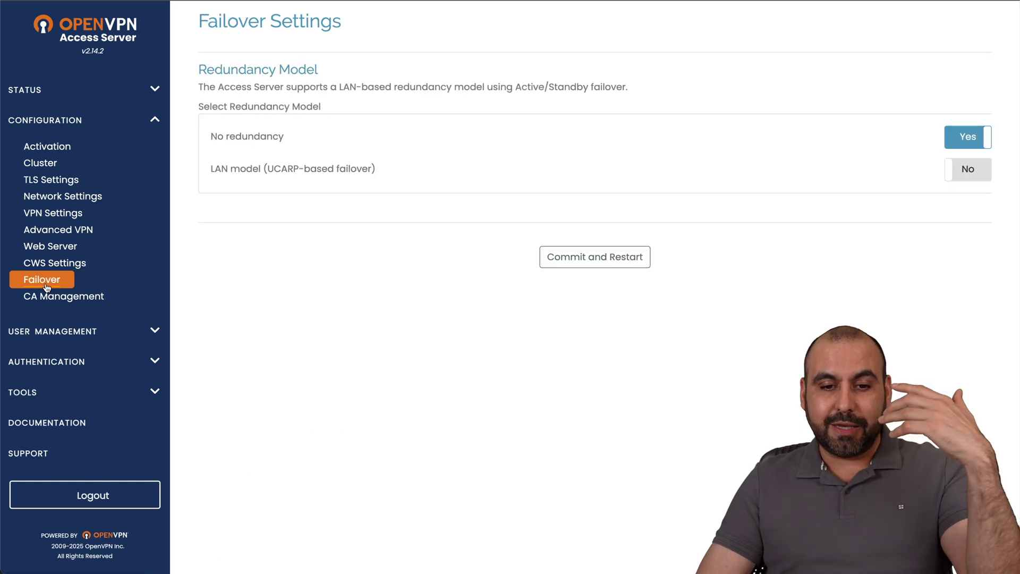
View CA Management and the User Authentication settings, then expand the Tools section
left_click(83, 300)
left_click(120, 359)
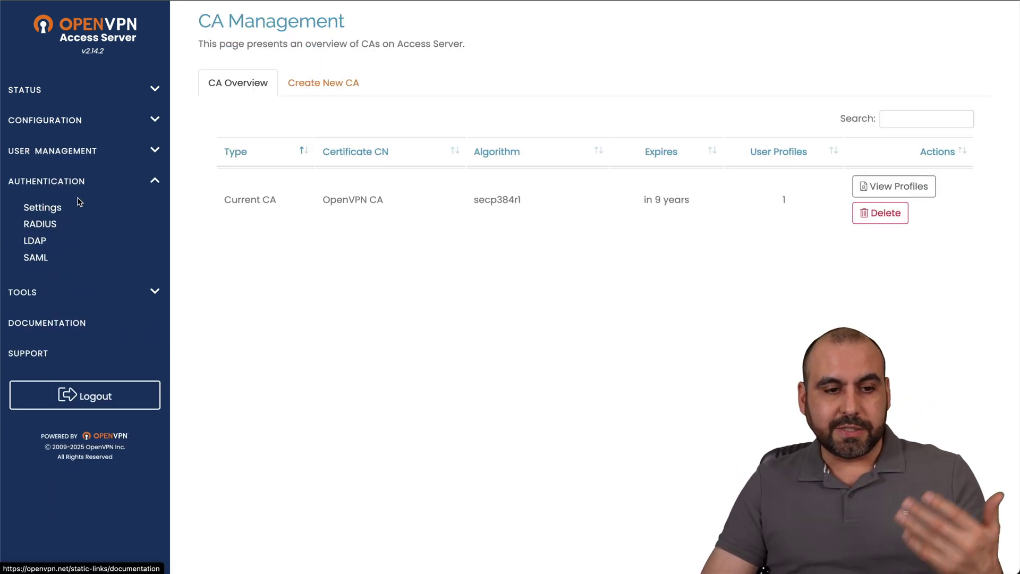
left_click(49, 208)
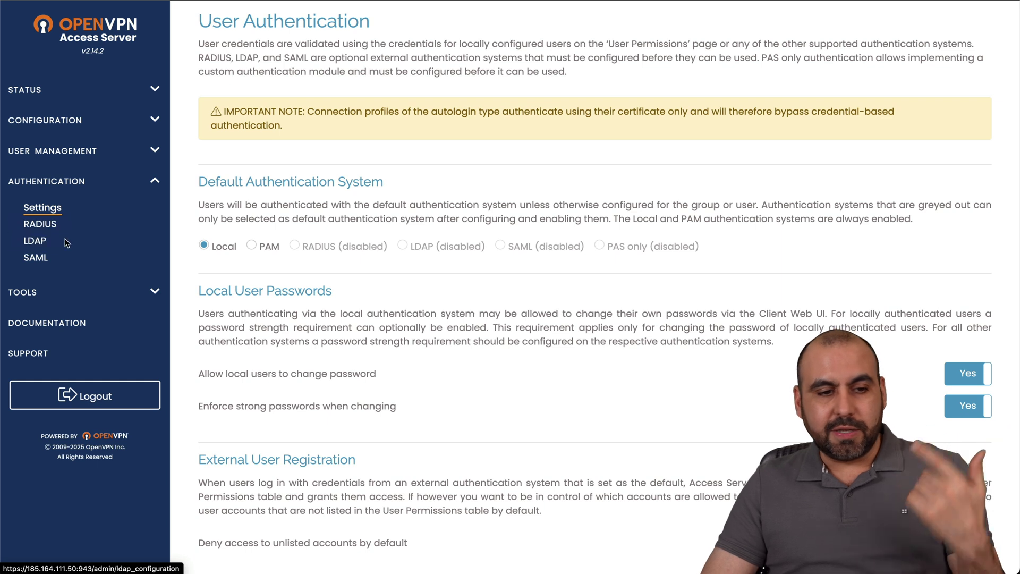
left_click(72, 292)
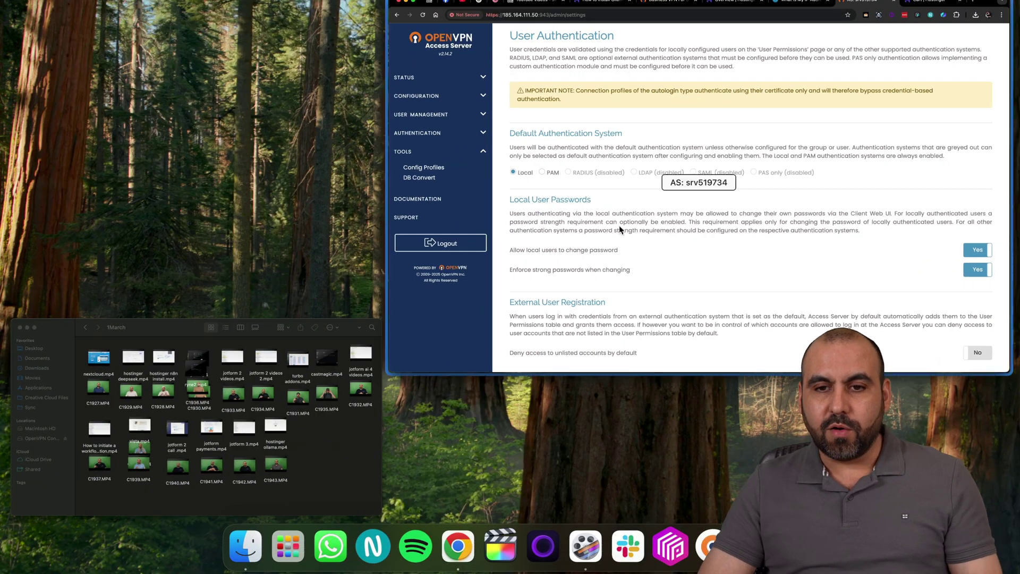
Launch OpenVPN Connect and connect the OpenVPN Profile, pasting the profile password when prompted
left_click(709, 546)
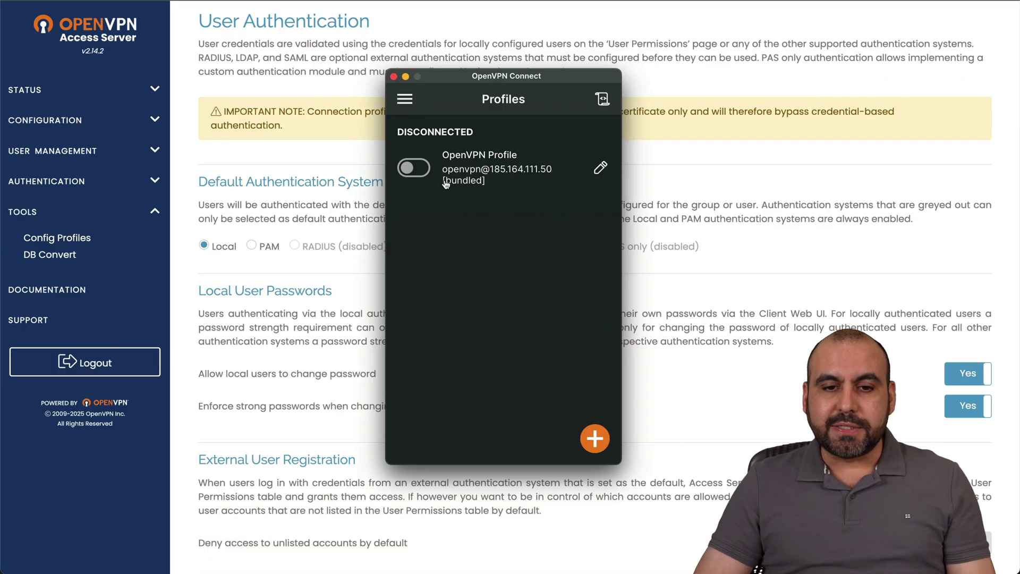
left_click(414, 168)
left_click(490, 266)
key("super+v")
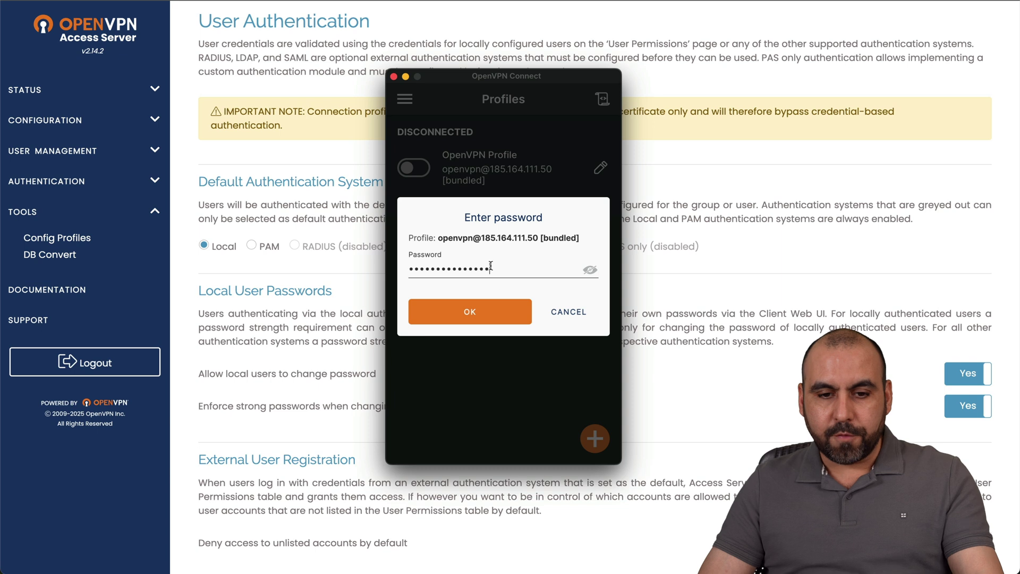
left_click(507, 308)
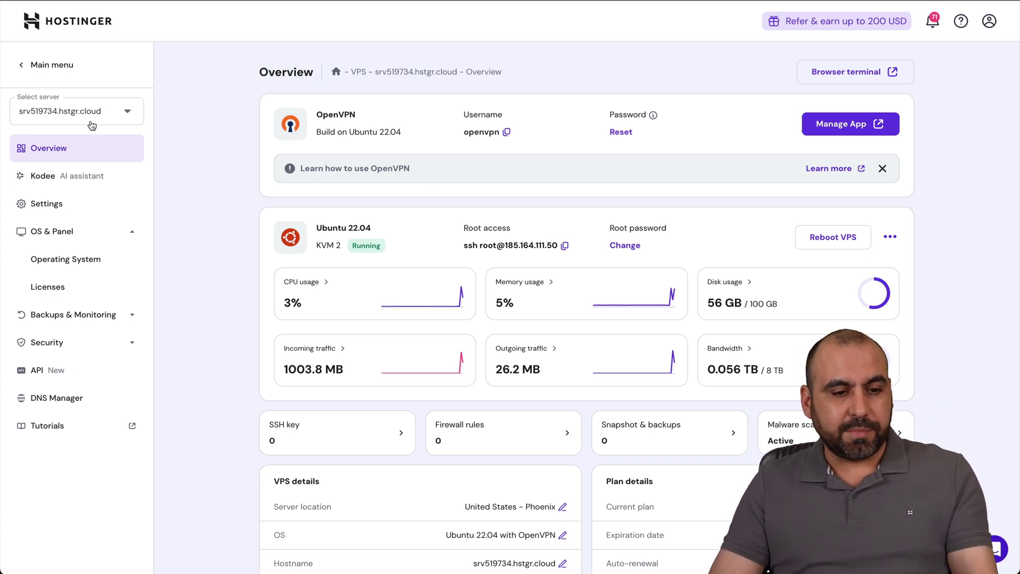
Scroll through the srv519734.hstgr.cloud VPS usage and details, then back to the top
scroll(622, 337, "down", 4)
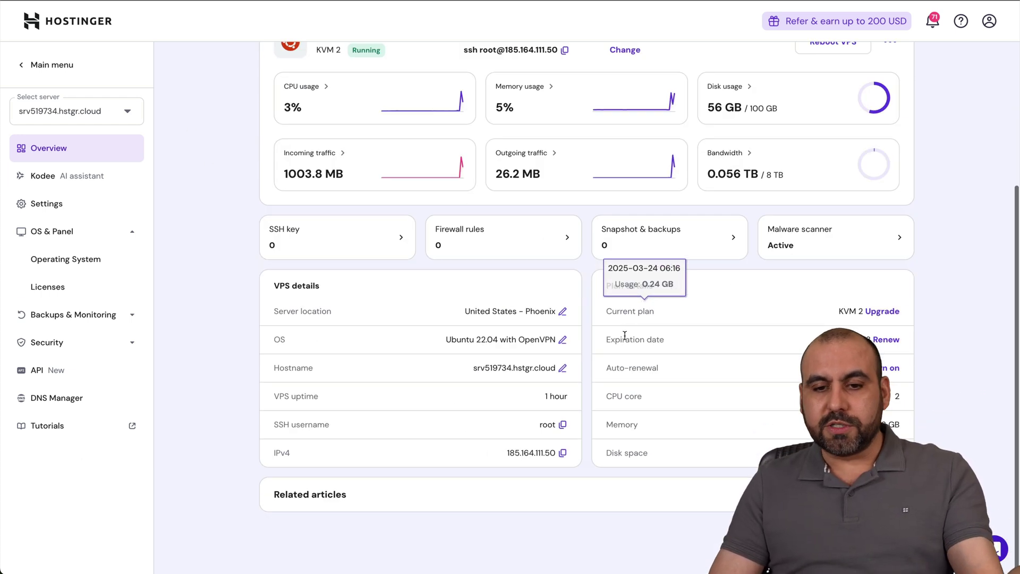
scroll(622, 336, "up", 4)
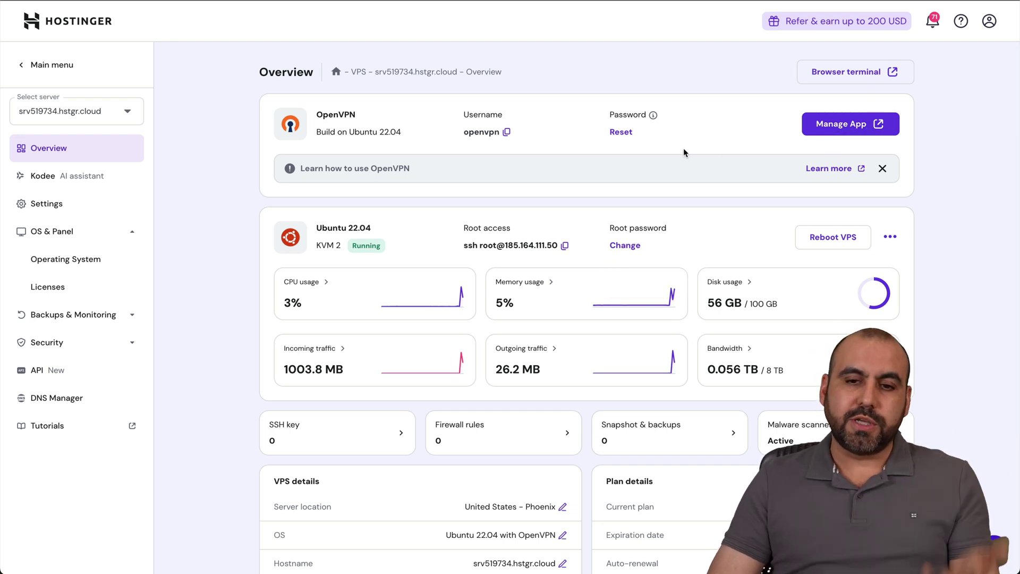